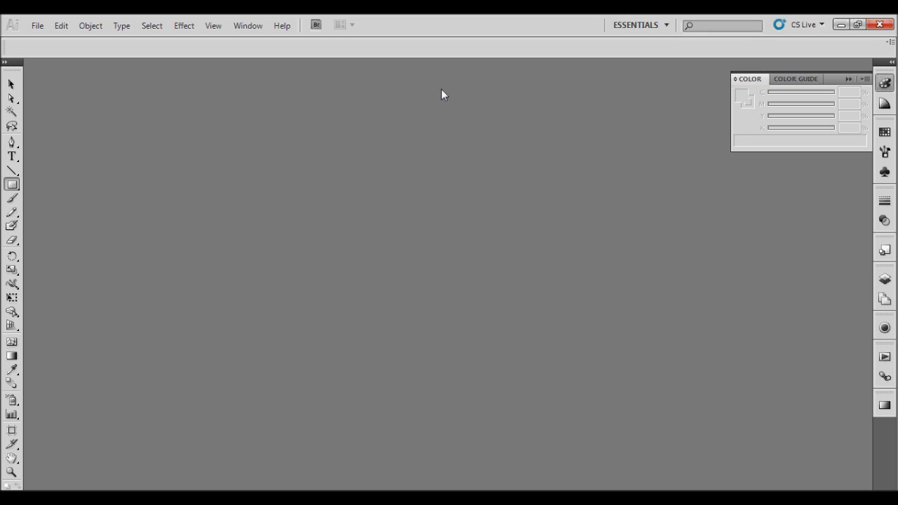
Create a new Letter-size Print document (612 × 792 pt, CMYK) with the default settings.
{"action": "left_click", "coordinate": [37, 26]}
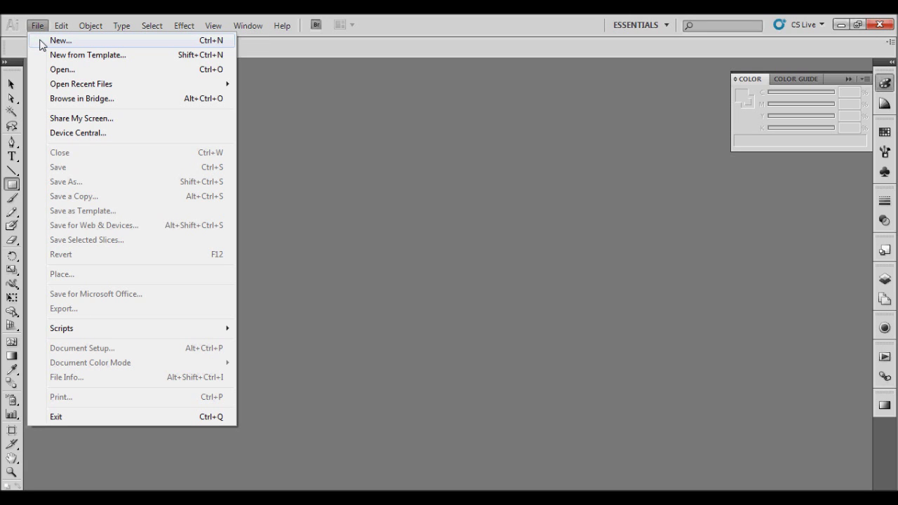
{"action": "left_click", "coordinate": [40, 42]}
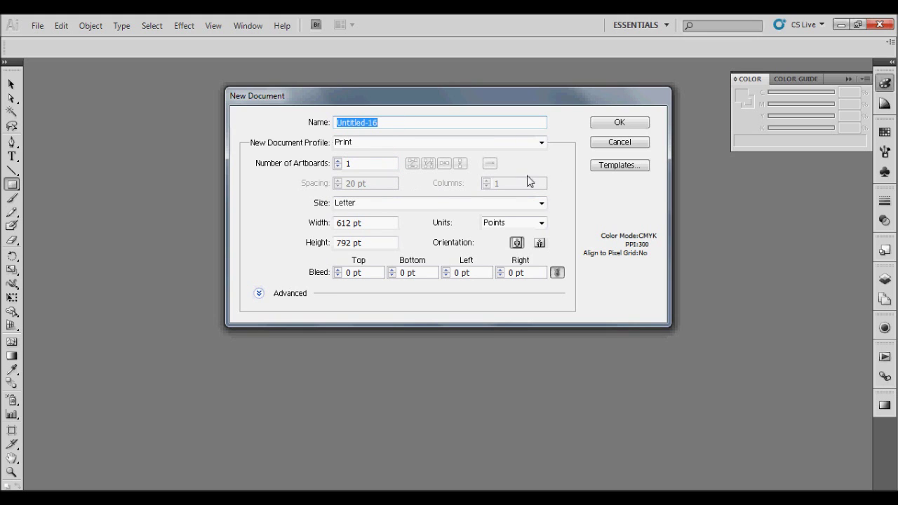
{"action": "left_click", "coordinate": [620, 123]}
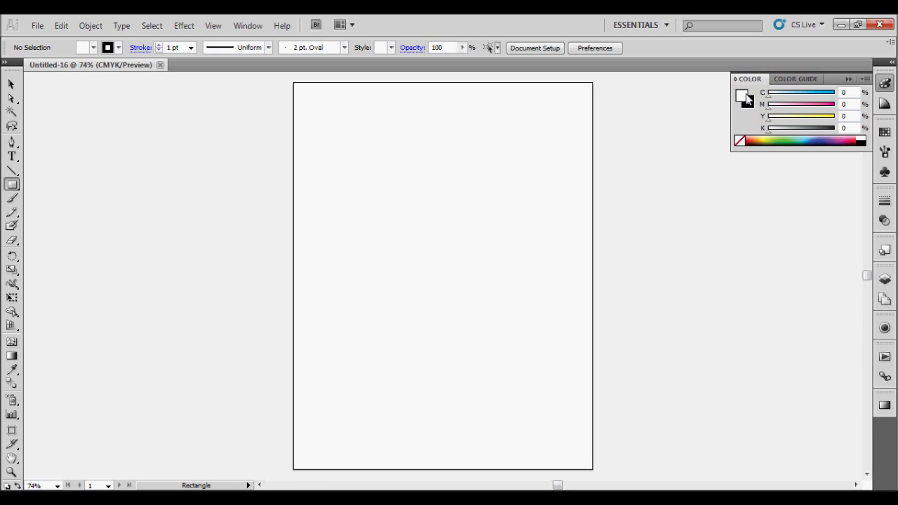
Set the fill to black, float the shape tools beside the artboard, and draw a tall rectangle.
{"action": "left_click", "coordinate": [861, 140]}
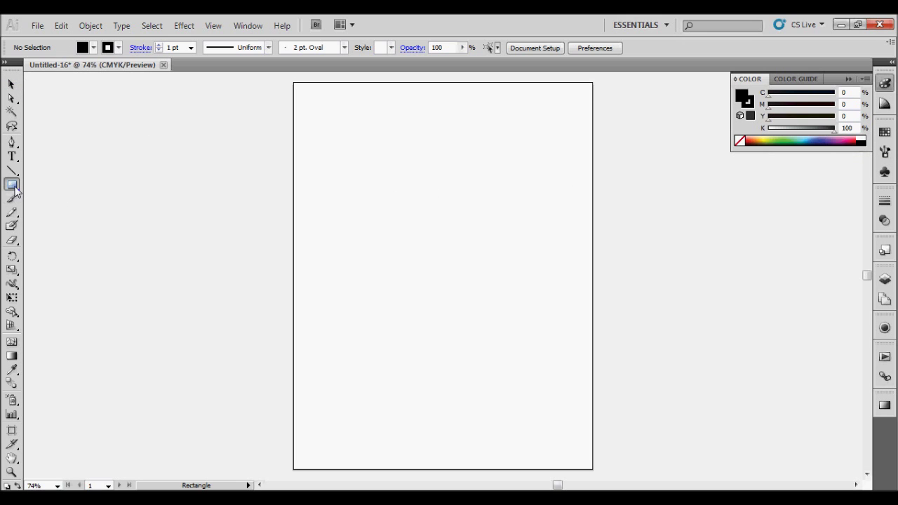
{"action": "left_click_drag", "start_coordinate": [13, 186], "coordinate": [130, 234]}
{"action": "left_click_drag", "start_coordinate": [87, 186], "coordinate": [215, 108]}
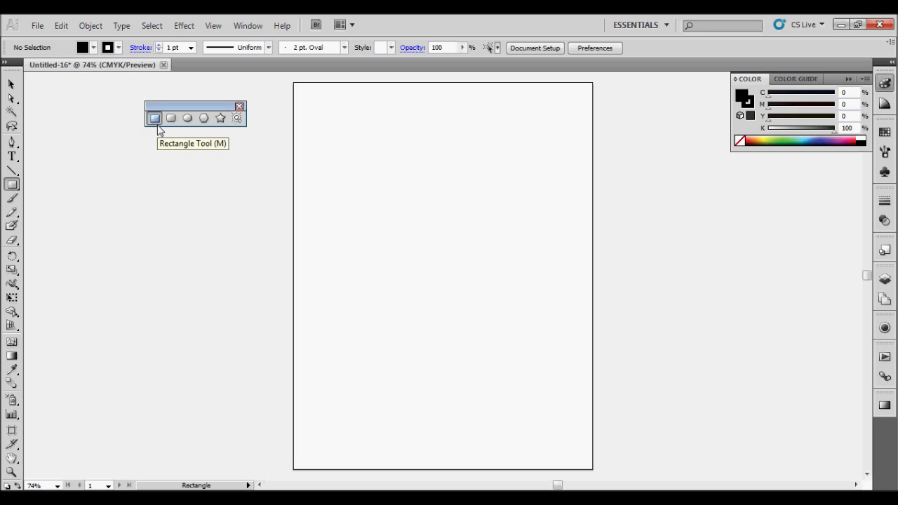
{"action": "left_click_drag", "start_coordinate": [347, 123], "coordinate": [435, 324]}
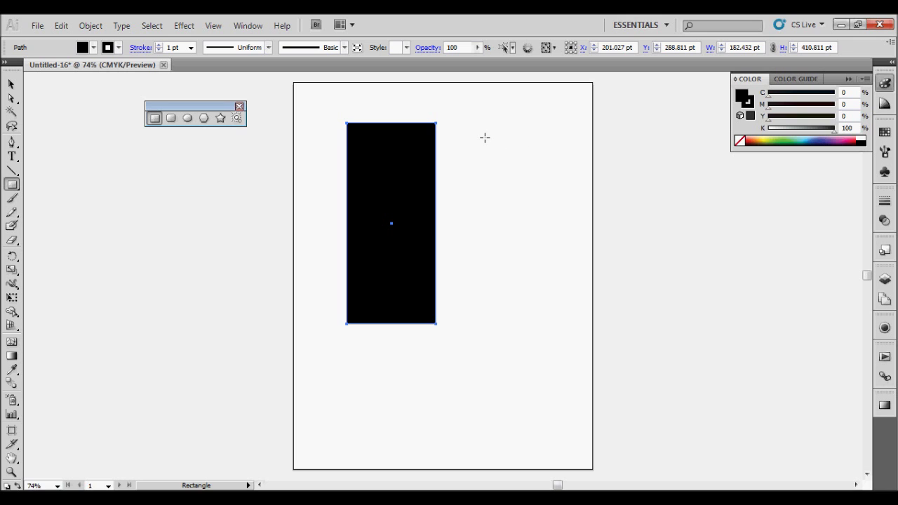
Remove the trial rectangle and a trial square, then bring up the Rectangle size dialog.
{"action": "key", "text": "ctrl+z"}
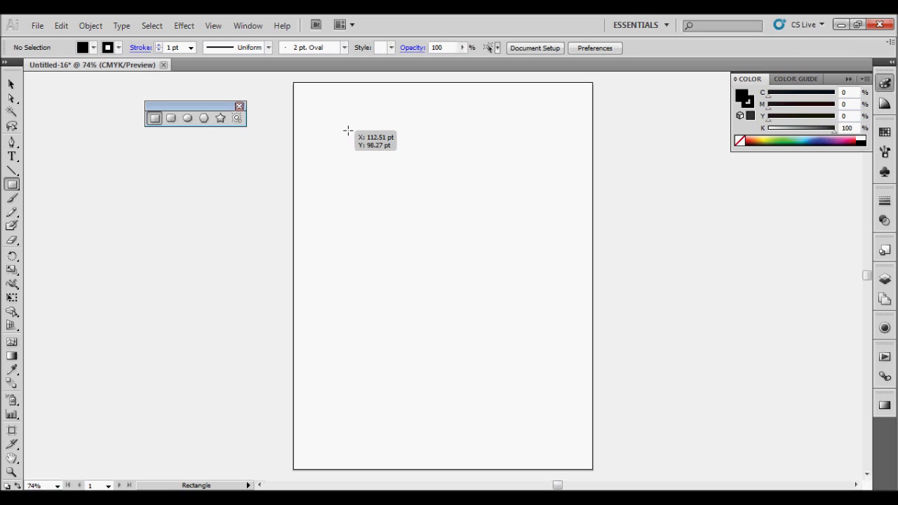
{"action": "left_click_drag", "start_coordinate": [350, 129], "coordinate": [474, 274]}
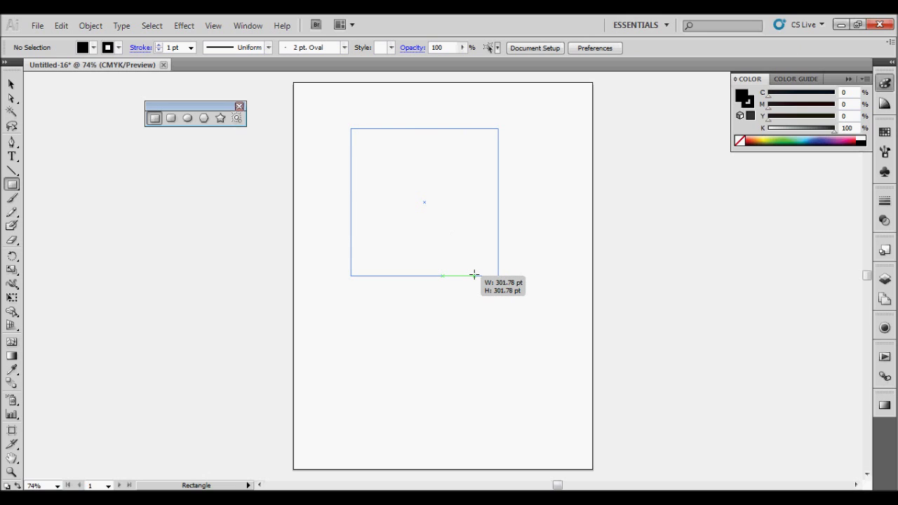
{"action": "left_click_drag", "start_coordinate": [475, 274], "coordinate": [475, 274]}
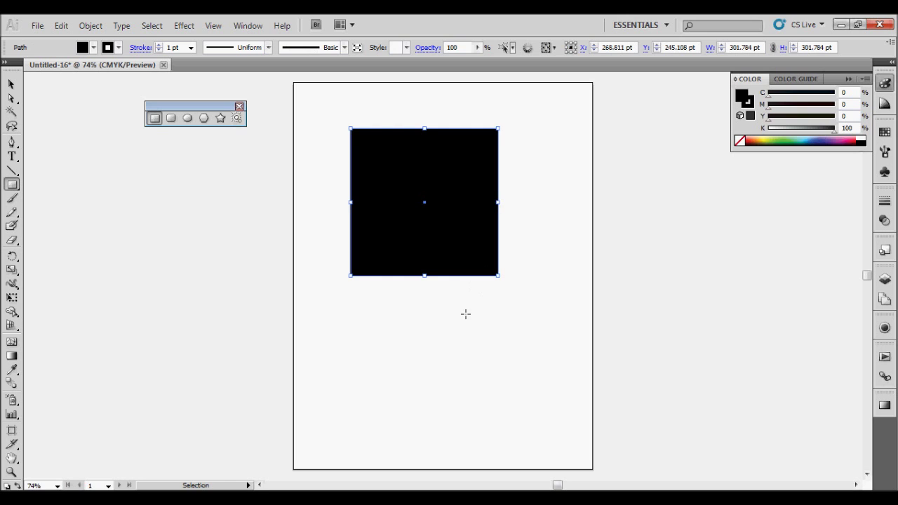
{"action": "key", "text": "ctrl+z"}
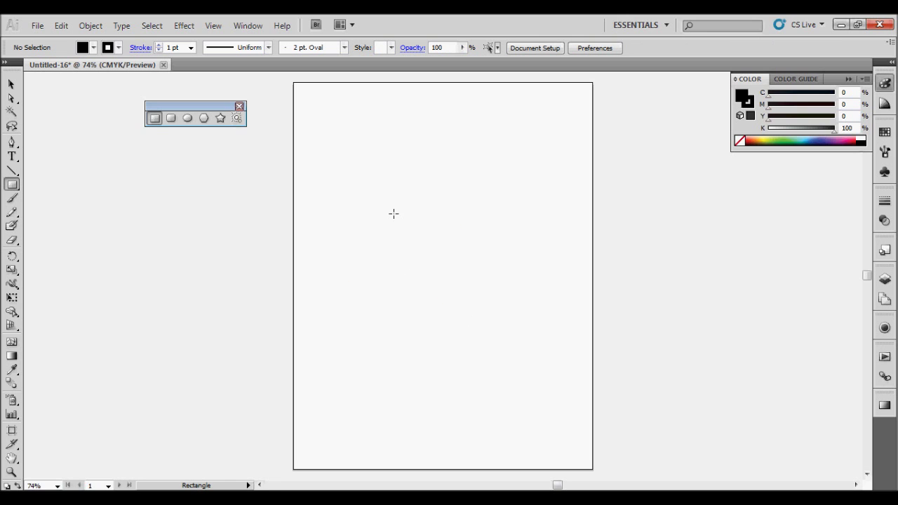
{"action": "left_click", "coordinate": [392, 215]}
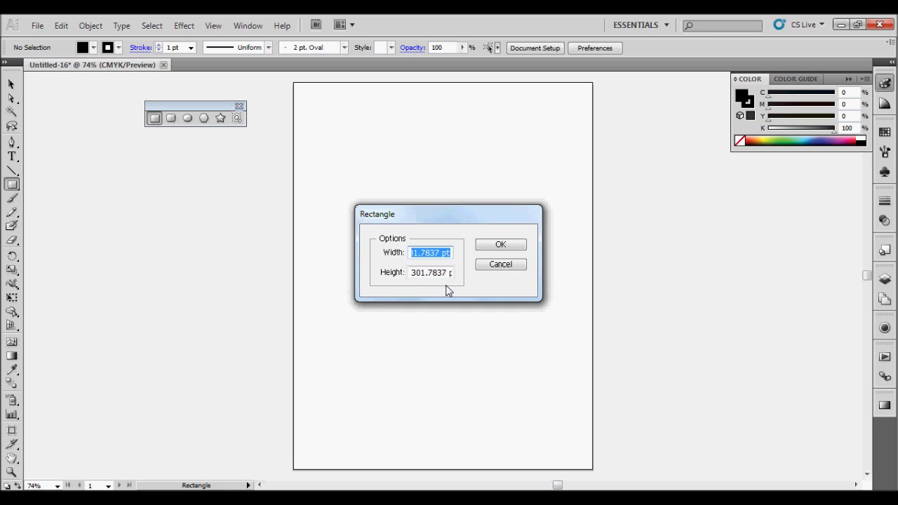
Make a 200 × 300 pt black rectangle from the Rectangle dialog, then delete it.
{"action": "type", "text": "200"}
{"action": "key", "text": "Tab"}
{"action": "type", "text": "300"}
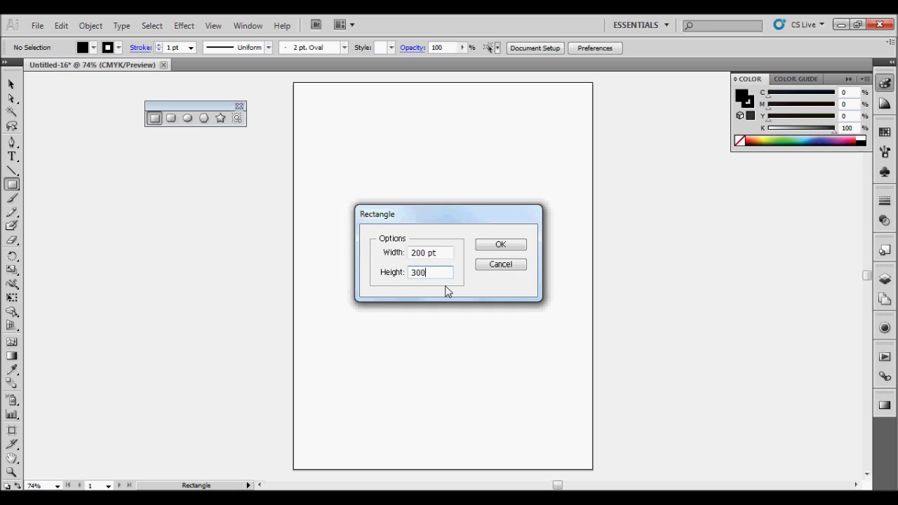
{"action": "key", "text": "Tab"}
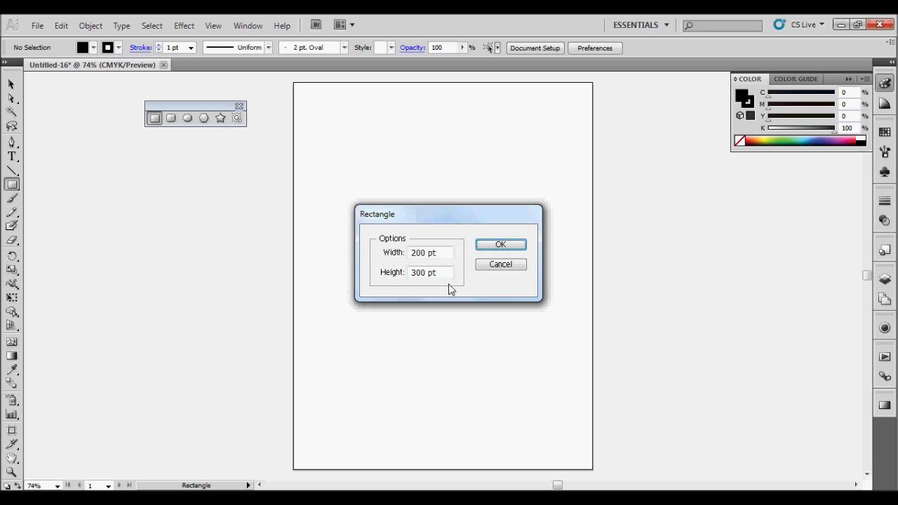
{"action": "left_click", "coordinate": [520, 250]}
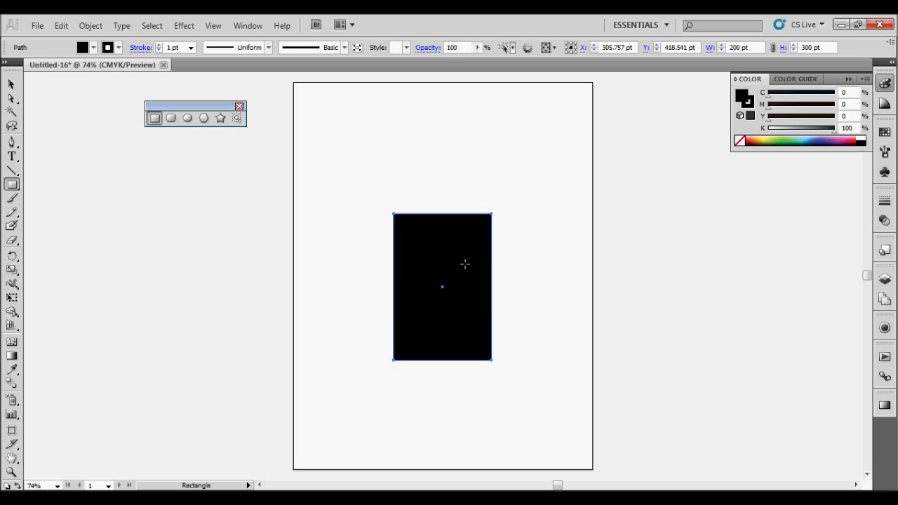
{"action": "key", "text": "Delete"}
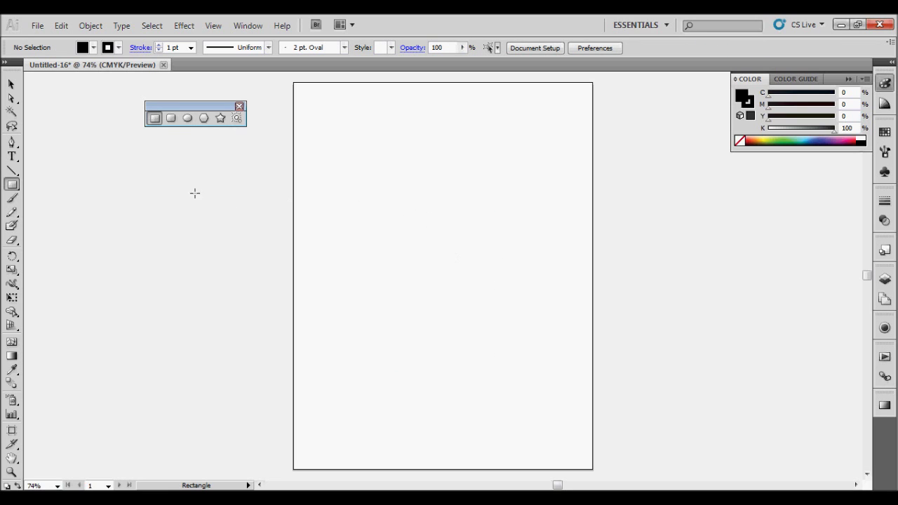
Draw a black rounded rectangle near the artboard centre with the Rounded Rectangle tool, then remove it.
{"action": "left_click", "coordinate": [169, 119]}
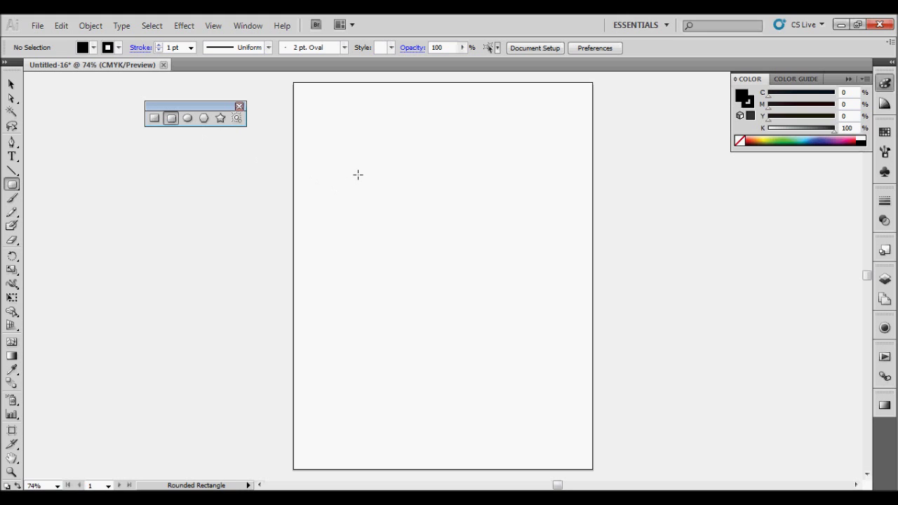
{"action": "left_click_drag", "start_coordinate": [358, 175], "coordinate": [547, 325]}
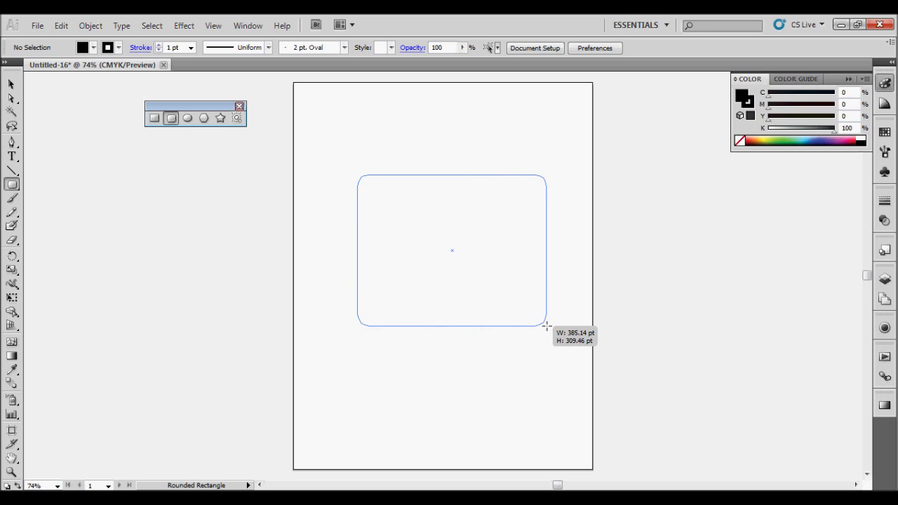
{"action": "left_click_drag", "start_coordinate": [546, 325], "coordinate": [546, 326]}
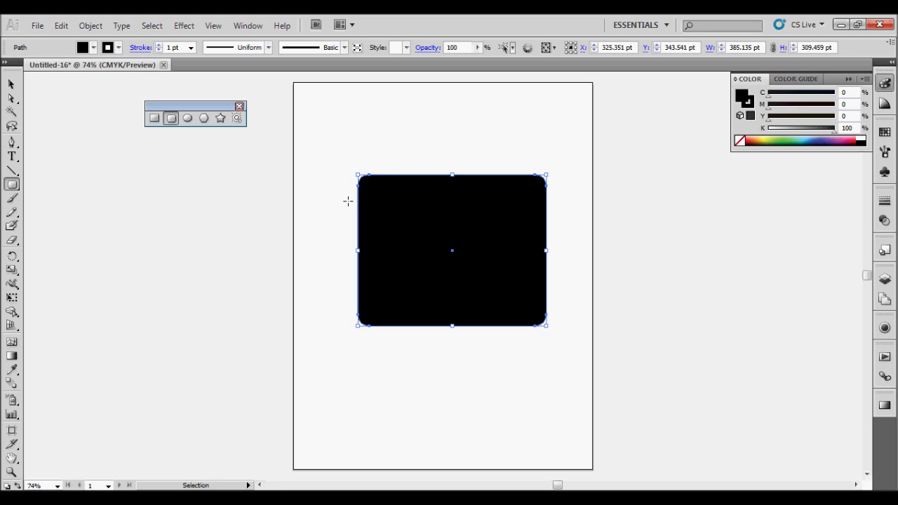
{"action": "key", "text": "ctrl+z"}
Draw another rounded rectangle, adjusting the corner roundness with Down/Up arrows, then remove it.
{"action": "left_click_drag", "start_coordinate": [340, 162], "coordinate": [542, 314]}
{"action": "key", "text": "Down"}
{"action": "key", "text": "Down"}
{"action": "key", "text": "Down"}
{"action": "key", "text": "Down"}
{"action": "key", "text": "Down"}
{"action": "key", "text": "Down"}
{"action": "key", "text": "Down"}
{"action": "key", "text": "Down"}
{"action": "key", "text": "Down"}
{"action": "key", "text": "Down"}
{"action": "key", "text": "Up"}
{"action": "key", "text": "Up"}
{"action": "key", "text": "Up"}
{"action": "key", "text": "Up"}
{"action": "key", "text": "Up"}
{"action": "key", "text": "Up"}
{"action": "key", "text": "Up"}
{"action": "key", "text": "Up"}
{"action": "key", "text": "Up"}
{"action": "key", "text": "Up"}
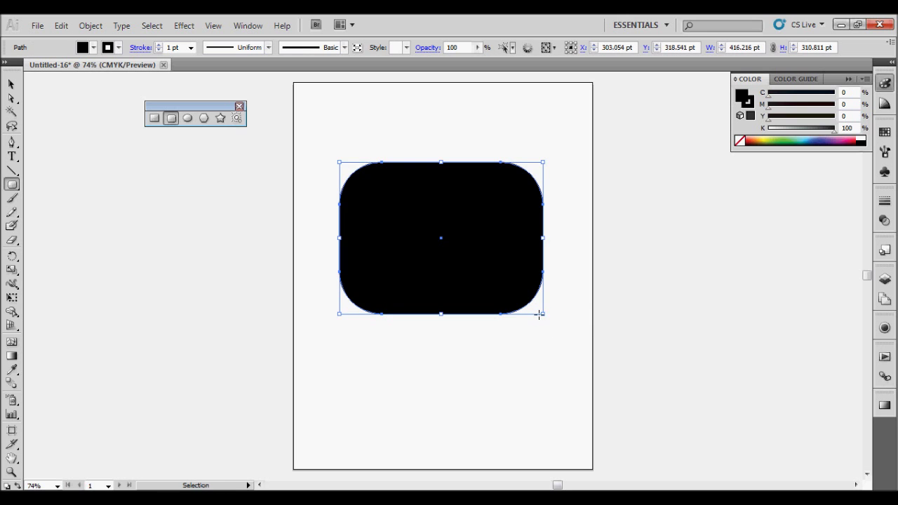
{"action": "key", "text": "ctrl+z"}
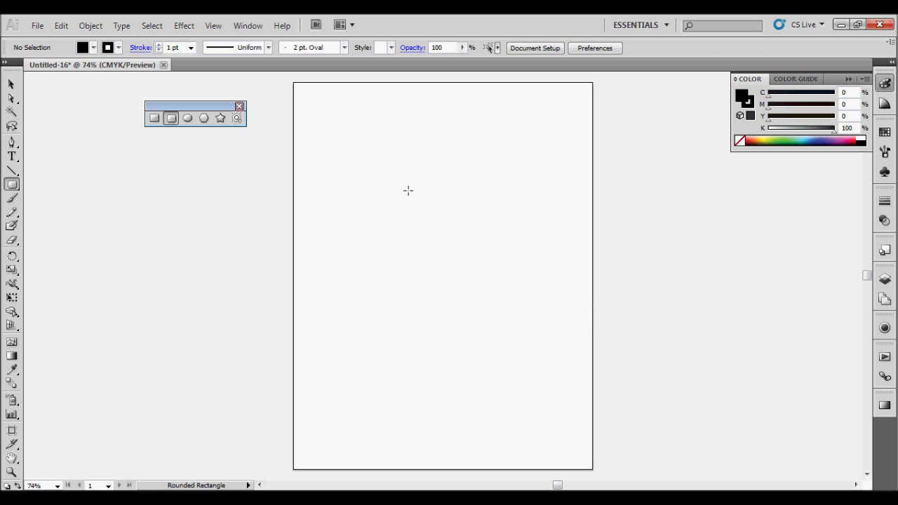
Make a 200 × 300 pt rounded rectangle with 40 pt corner radius from the dialog, then remove it.
{"action": "left_click", "coordinate": [408, 190]}
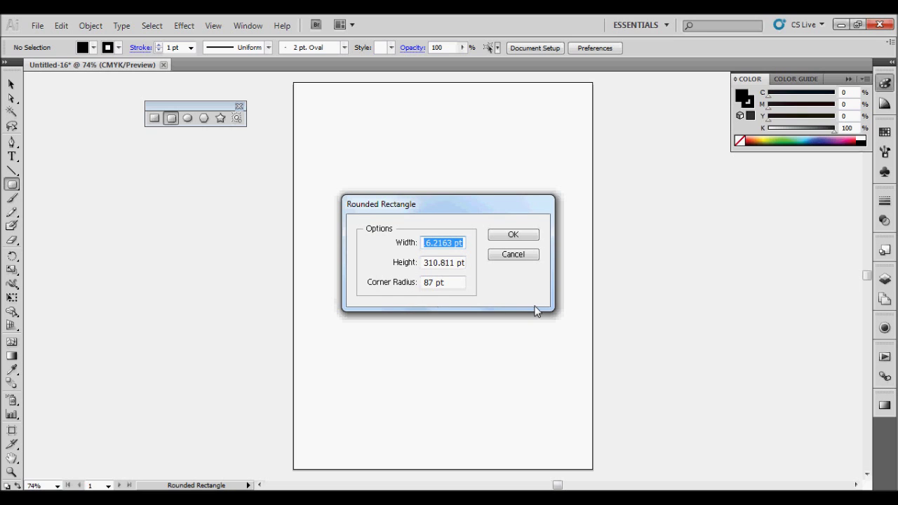
{"action": "type", "text": "200"}
{"action": "key", "text": "Tab"}
{"action": "type", "text": "300"}
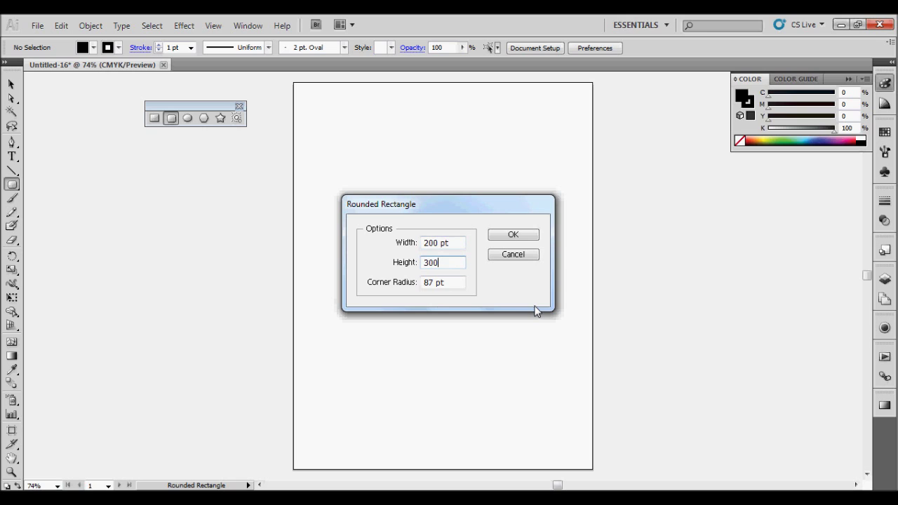
{"action": "key", "text": "Tab"}
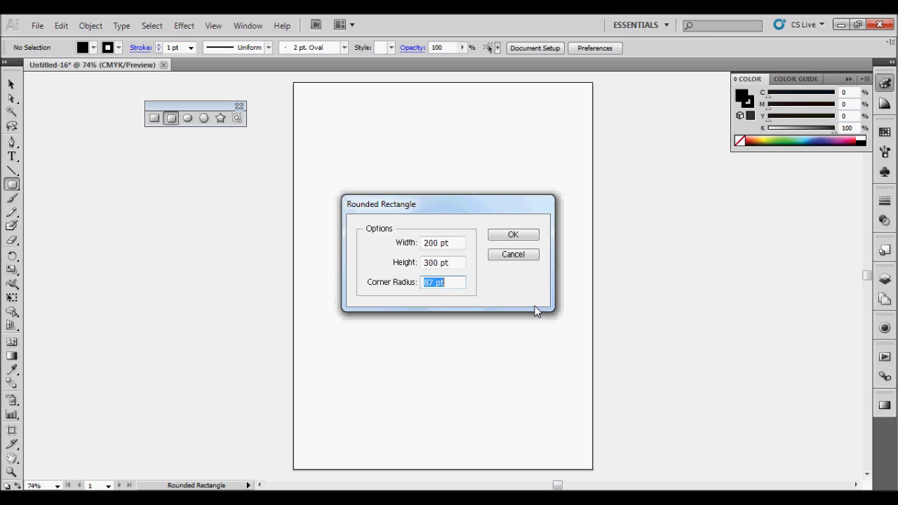
{"action": "type", "text": "40"}
{"action": "left_click", "coordinate": [525, 235]}
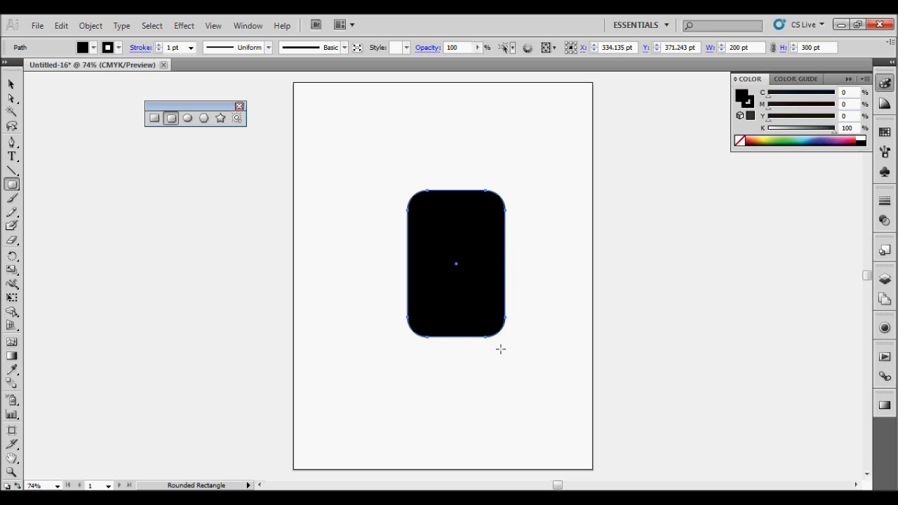
{"action": "key", "text": "ctrl+z"}
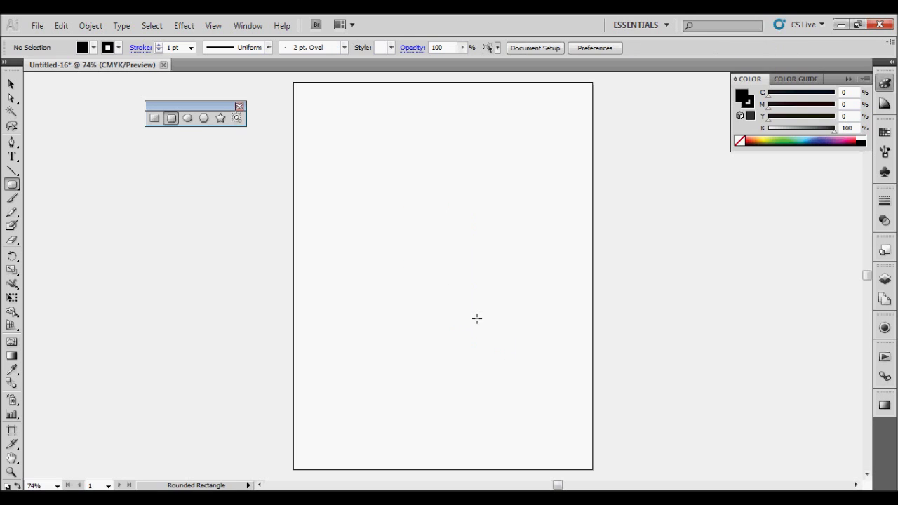
Draw a black circle on the upper left with the Ellipse tool, then delete it.
{"action": "left_click", "coordinate": [188, 118]}
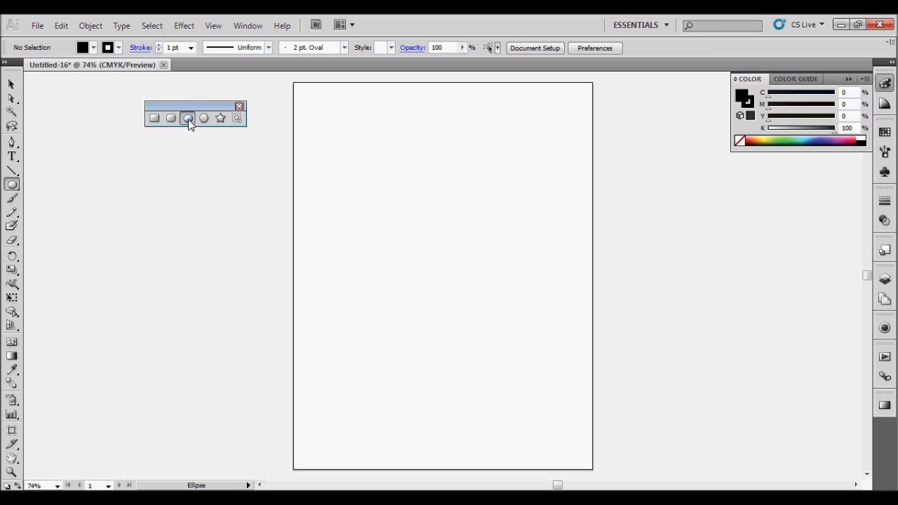
{"action": "left_click_drag", "start_coordinate": [343, 177], "coordinate": [467, 308]}
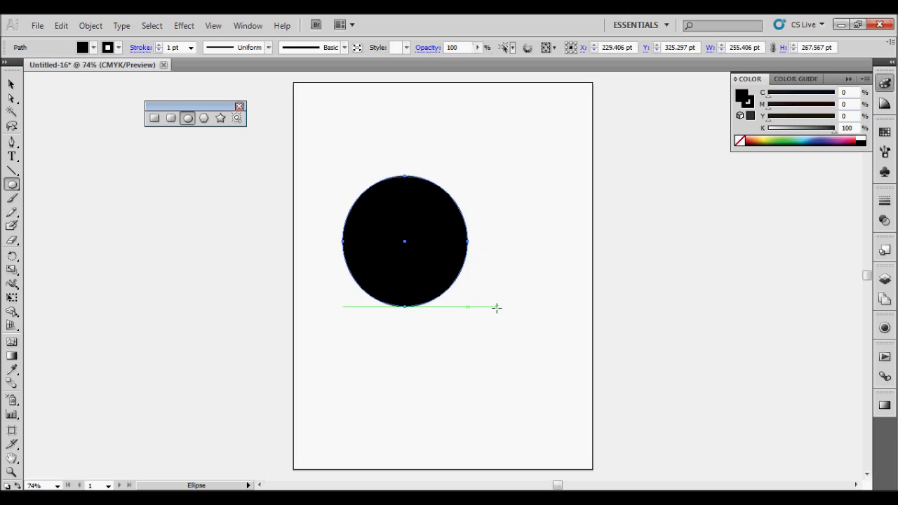
{"action": "key", "text": "Delete"}
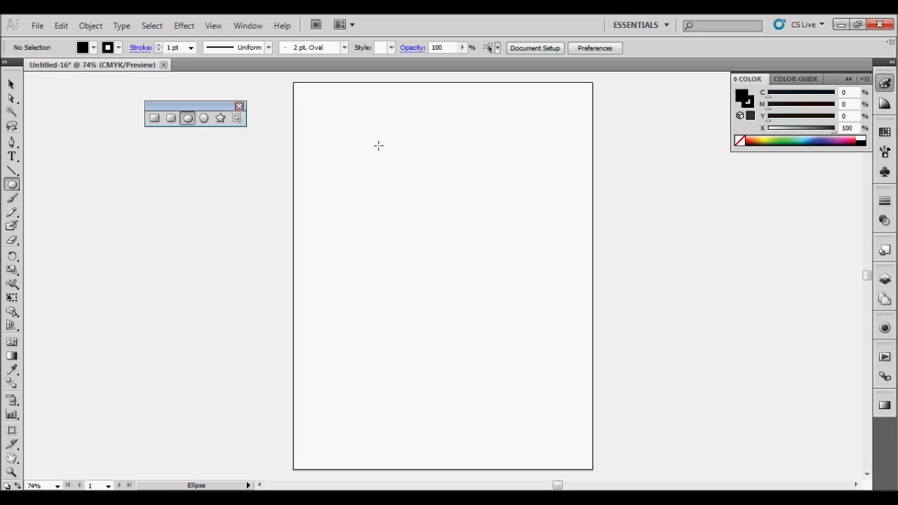
Draw a larger circle near the top centre, remove it, then open the Ellipse size dialog.
{"action": "left_click_drag", "start_coordinate": [372, 156], "coordinate": [499, 312]}
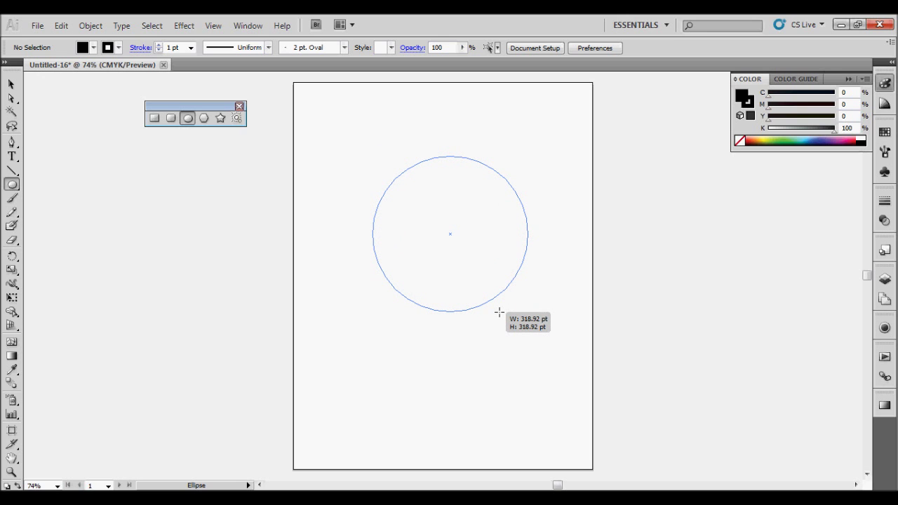
{"action": "left_click_drag", "start_coordinate": [498, 312], "coordinate": [499, 313]}
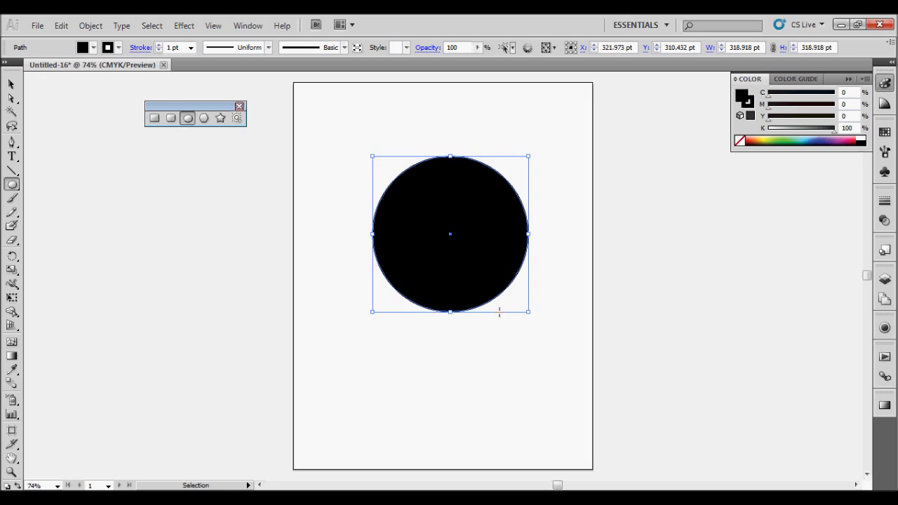
{"action": "key", "text": "ctrl+z"}
{"action": "left_click", "coordinate": [403, 198]}
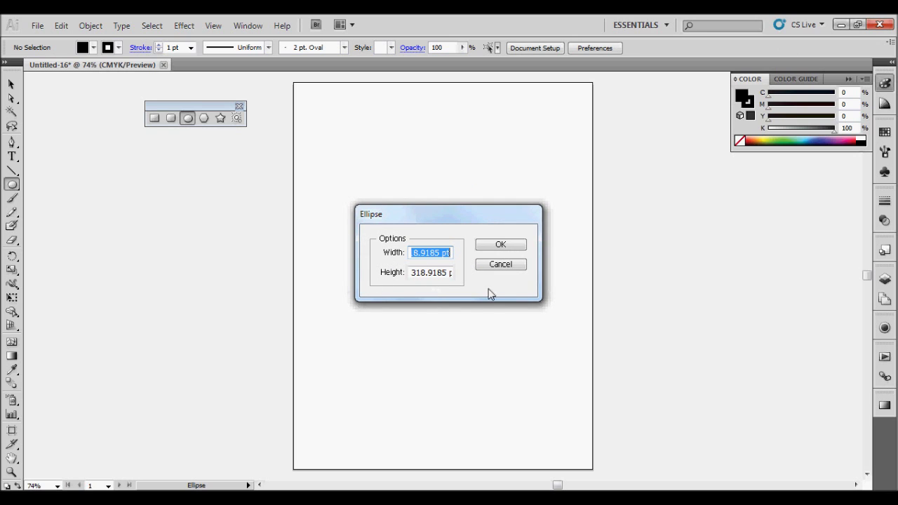
Make a 200 × 300 pt black ellipse from the Ellipse dialog, then delete it.
{"action": "type", "text": "200"}
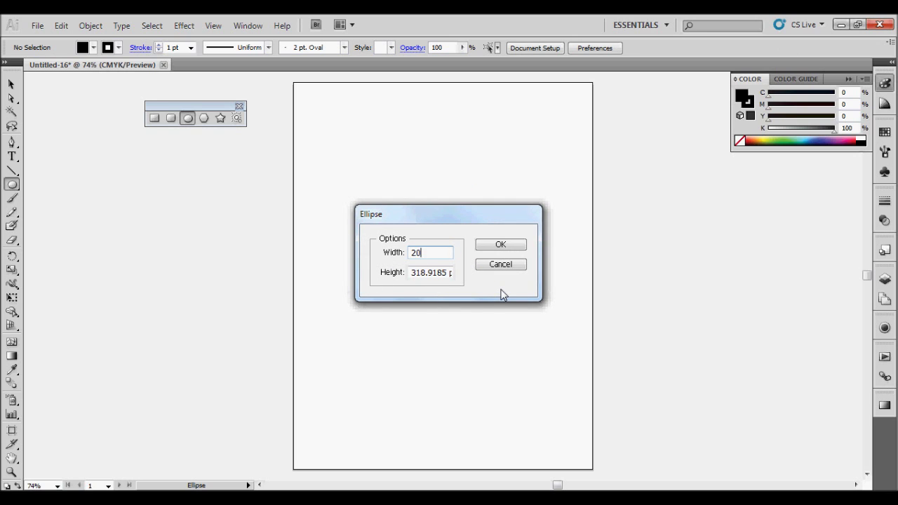
{"action": "key", "text": "Tab"}
{"action": "type", "text": "300"}
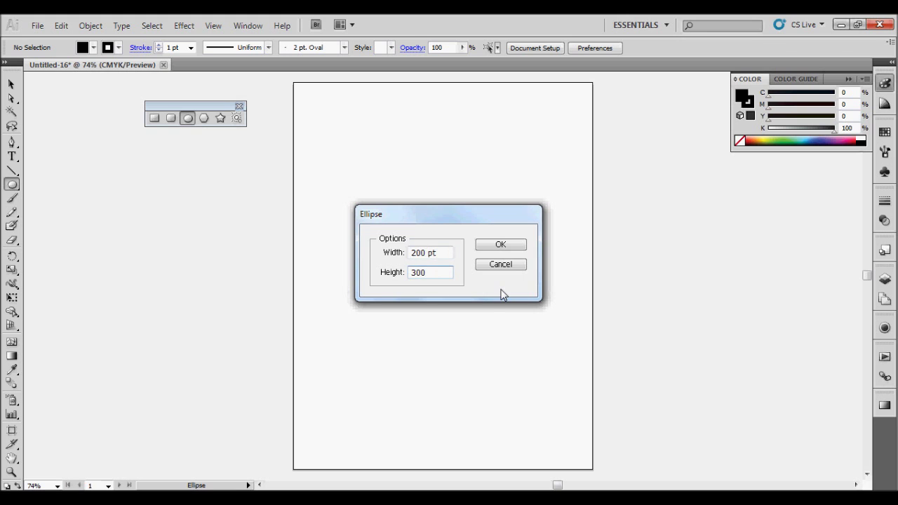
{"action": "key", "text": "Return"}
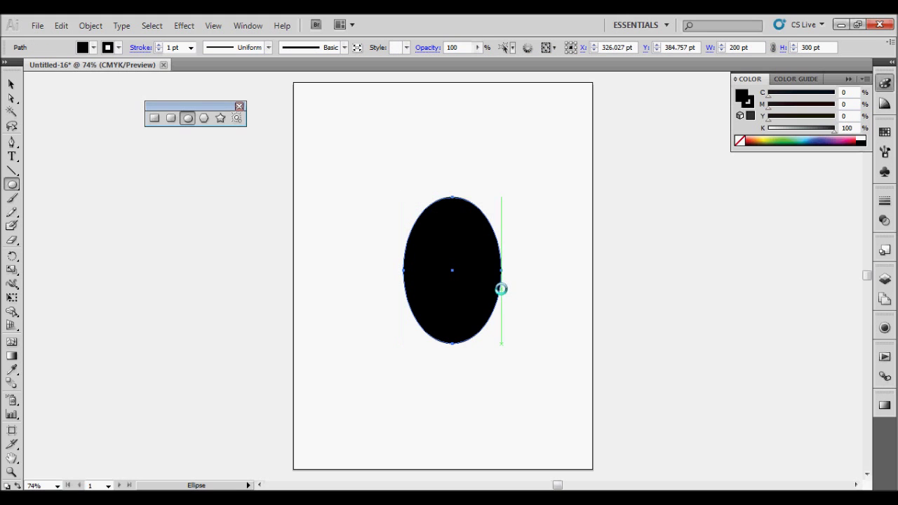
{"action": "key", "text": "Delete"}
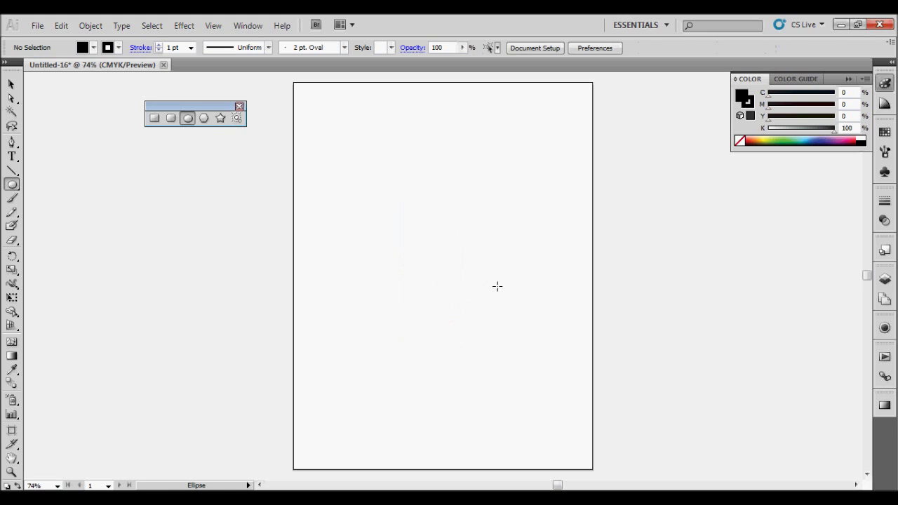
Draw a black polygon, changing its side count with Down/Up arrows while dragging, then delete it.
{"action": "left_click", "coordinate": [204, 119]}
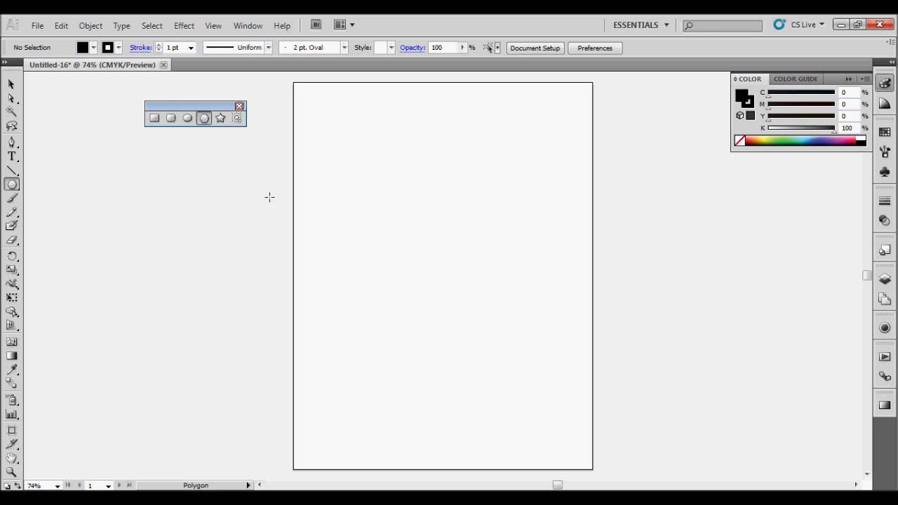
{"action": "left_click_drag", "start_coordinate": [388, 194], "coordinate": [436, 260]}
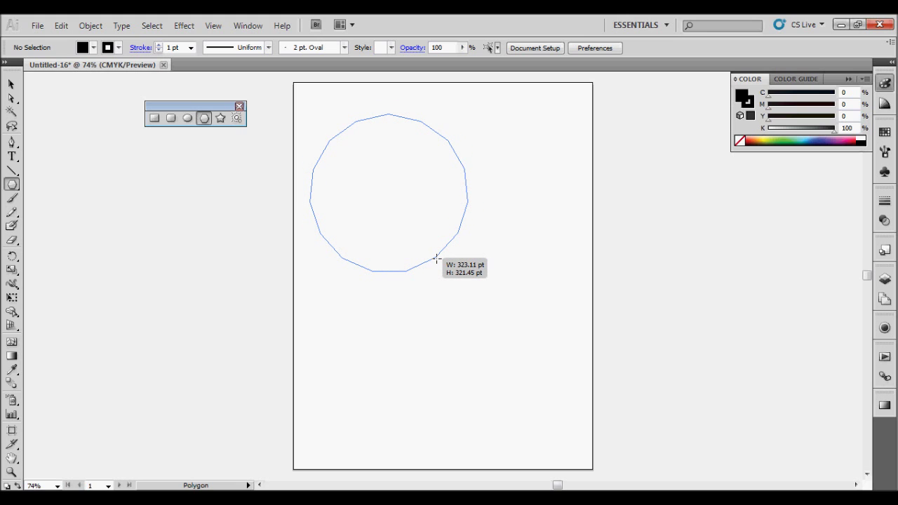
{"action": "key", "text": "Down"}
{"action": "key", "text": "Down"}
{"action": "key", "text": "Down"}
{"action": "key", "text": "Down"}
{"action": "key", "text": "Down"}
{"action": "key", "text": "Down"}
{"action": "key", "text": "Down"}
{"action": "key", "text": "Down"}
{"action": "left_click_drag", "start_coordinate": [436, 260], "coordinate": [436, 259]}
{"action": "key", "text": "Down"}
{"action": "key", "text": "Down"}
{"action": "key", "text": "Up"}
{"action": "key", "text": "Up"}
{"action": "key", "text": "Up"}
{"action": "key", "text": "Up"}
{"action": "key", "text": "Up"}
{"action": "key", "text": "Up"}
{"action": "key", "text": "Up"}
{"action": "key", "text": "Up"}
{"action": "key", "text": "Up"}
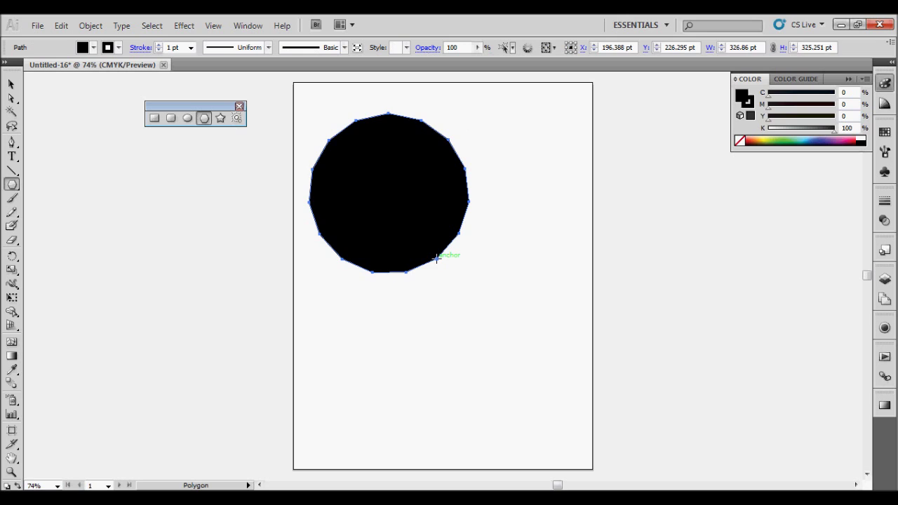
{"action": "key", "text": "ctrl"}
{"action": "key", "text": "Delete"}
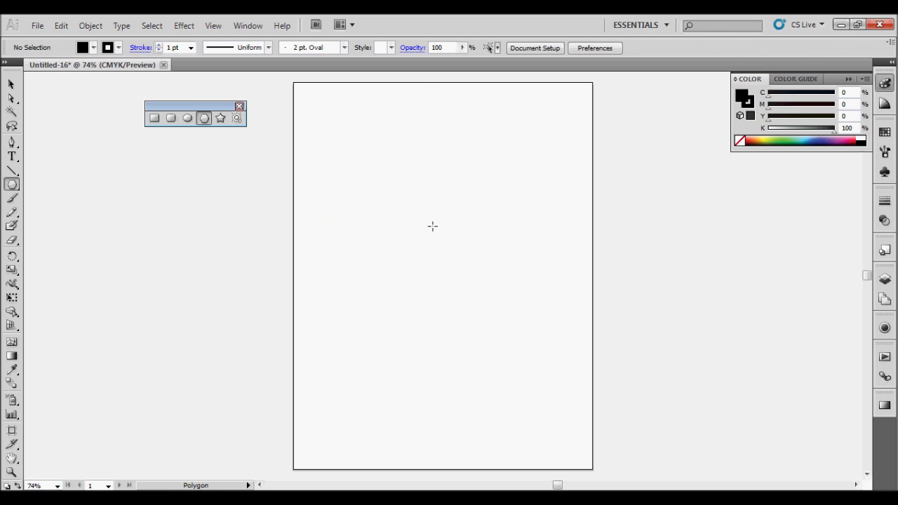
Create a black five-sided polygon with a 300 pt radius through the Polygon dialog.
{"action": "left_click", "coordinate": [427, 211]}
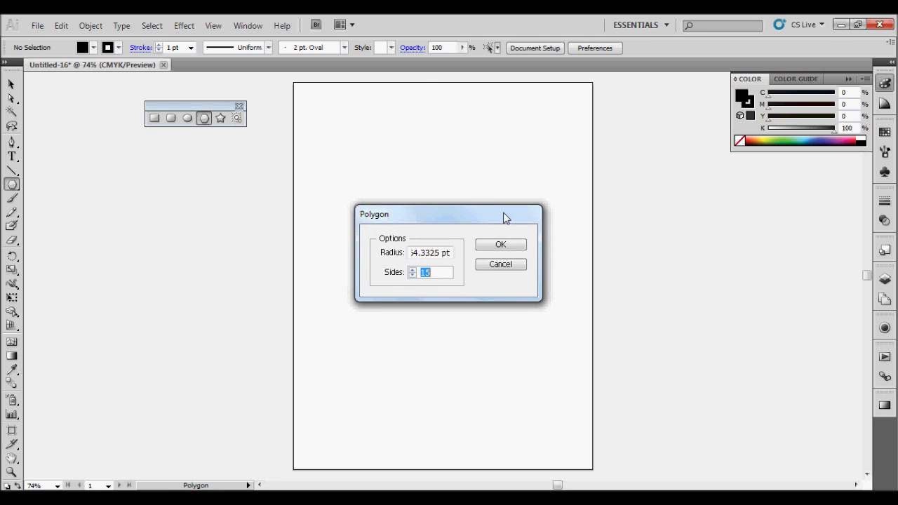
{"action": "left_click", "coordinate": [427, 252]}
{"action": "double_click", "coordinate": [425, 252]}
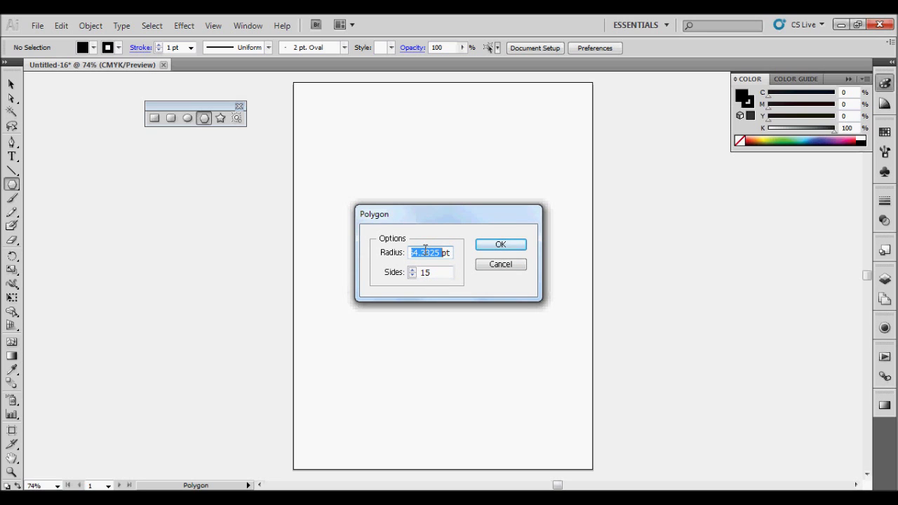
{"action": "type", "text": "300"}
{"action": "left_click_drag", "start_coordinate": [442, 272], "coordinate": [414, 272]}
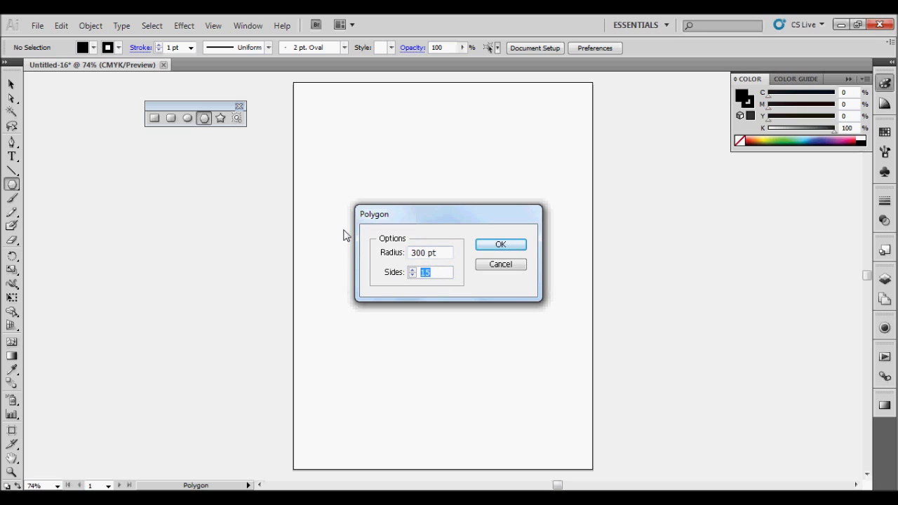
{"action": "type", "text": "5"}
{"action": "left_click", "coordinate": [511, 245]}
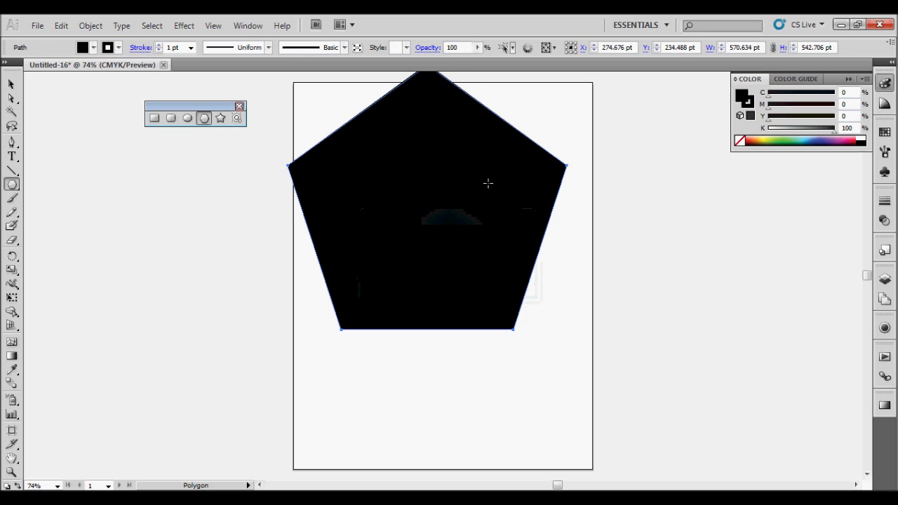
Select the pentagon and delete it, leaving the artboard empty.
{"action": "scroll", "coordinate": [475, 176], "scroll_direction": "up", "scroll_amount": 1}
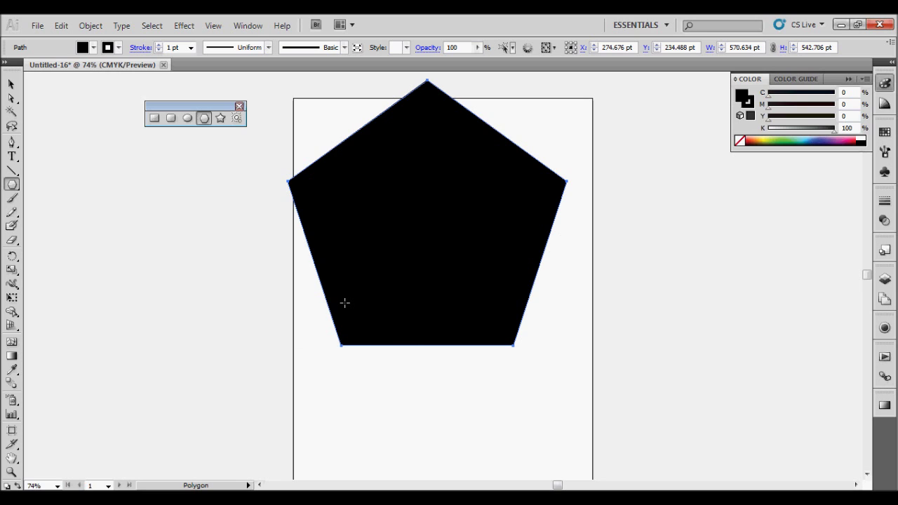
{"action": "key", "text": "ctrl"}
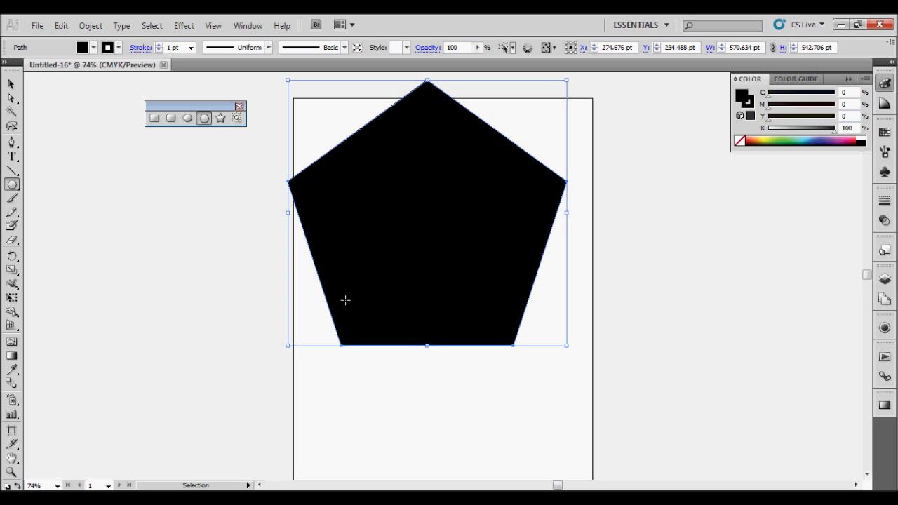
{"action": "key", "text": "Delete"}
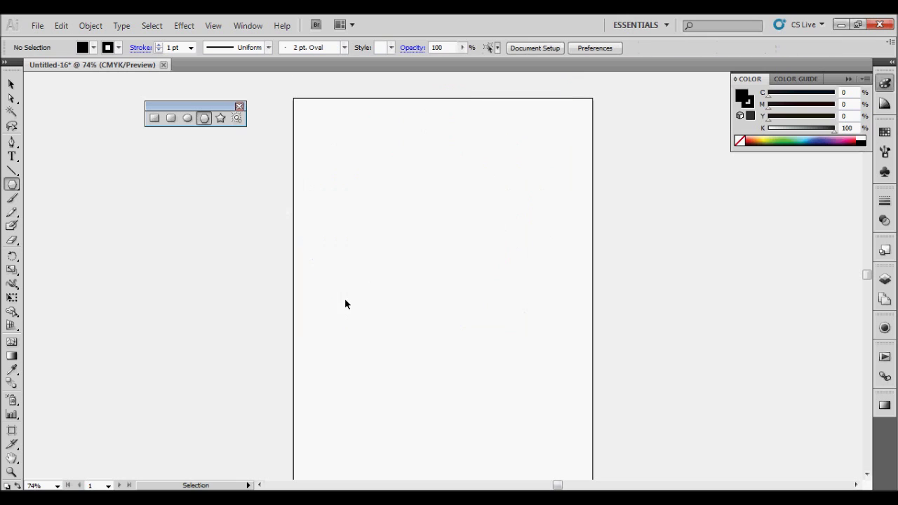
Drag out a black star, adjusting it to six points with the arrow keys (about 423 × 448 pt), then delete it.
{"action": "left_click", "coordinate": [221, 118]}
{"action": "left_click_drag", "start_coordinate": [395, 217], "coordinate": [399, 270]}
{"action": "key", "text": "Up"}
{"action": "key", "text": "Up"}
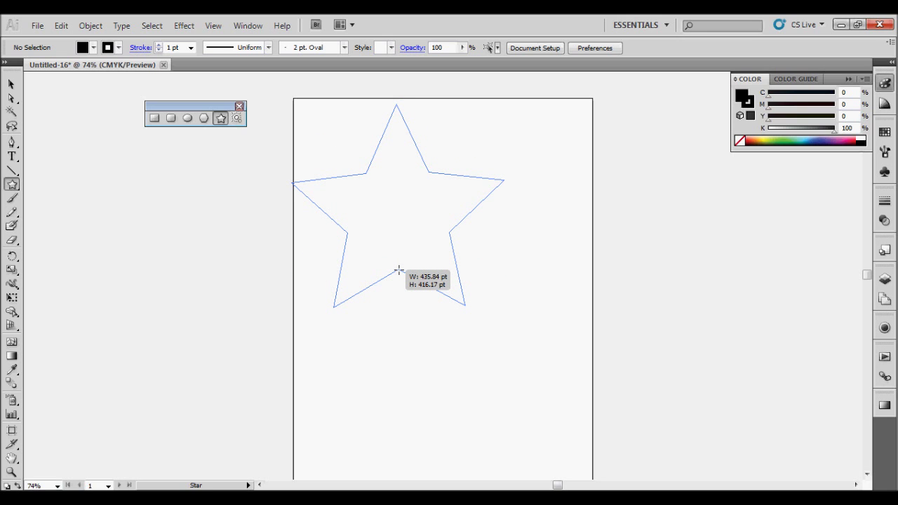
{"action": "key", "text": "Down"}
{"action": "left_click_drag", "start_coordinate": [398, 270], "coordinate": [400, 270]}
{"action": "key", "text": "Down"}
{"action": "key", "text": "Up"}
{"action": "key", "text": "Up"}
{"action": "key", "text": "Up"}
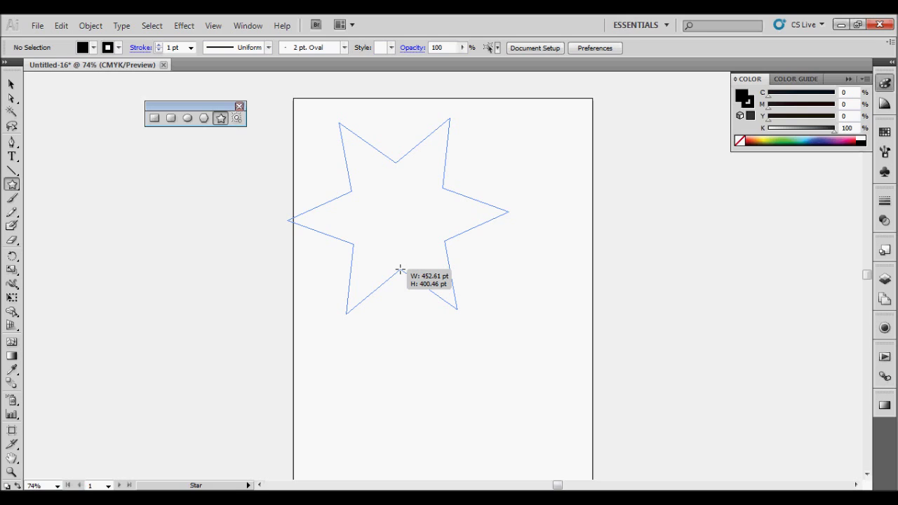
{"action": "left_click_drag", "start_coordinate": [400, 270], "coordinate": [401, 270]}
{"action": "left_click_drag", "start_coordinate": [401, 270], "coordinate": [376, 274]}
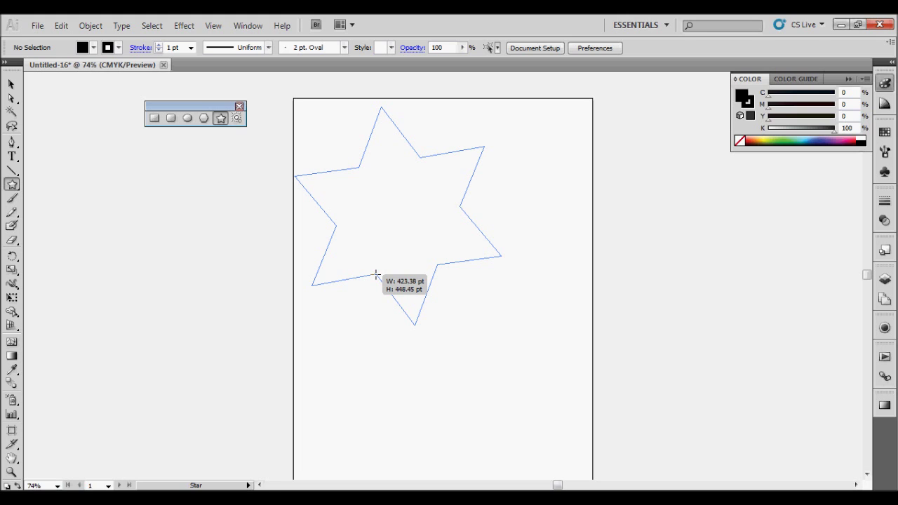
{"action": "left_click_drag", "start_coordinate": [376, 274], "coordinate": [377, 276]}
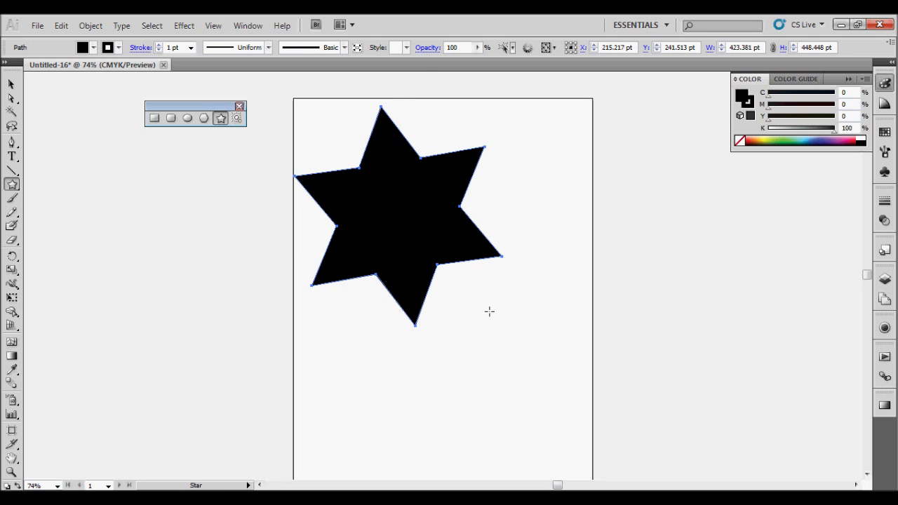
{"action": "key", "text": "Delete"}
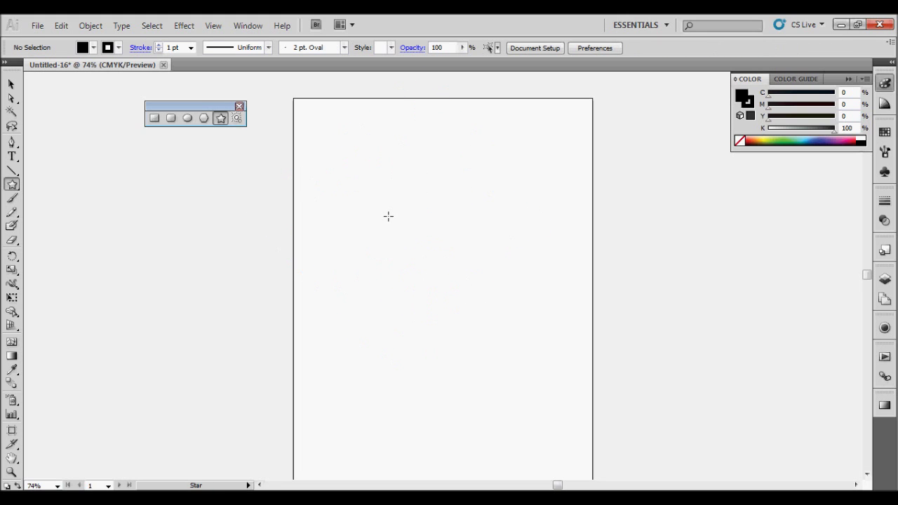
Create a star with 12 points, Radius 1 of 150 pt and Radius 2 of 450 pt.
{"action": "left_click", "coordinate": [389, 216]}
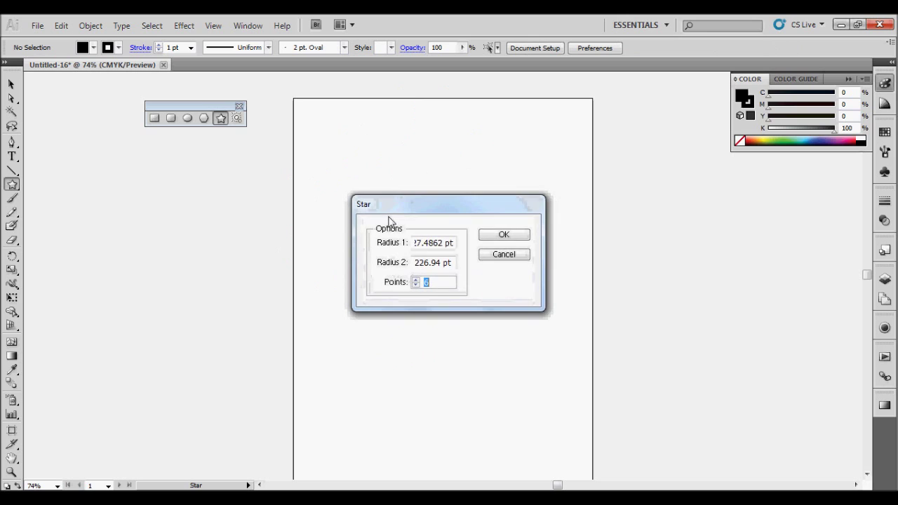
{"action": "left_click", "coordinate": [424, 243]}
{"action": "left_click_drag", "start_coordinate": [425, 243], "coordinate": [406, 247]}
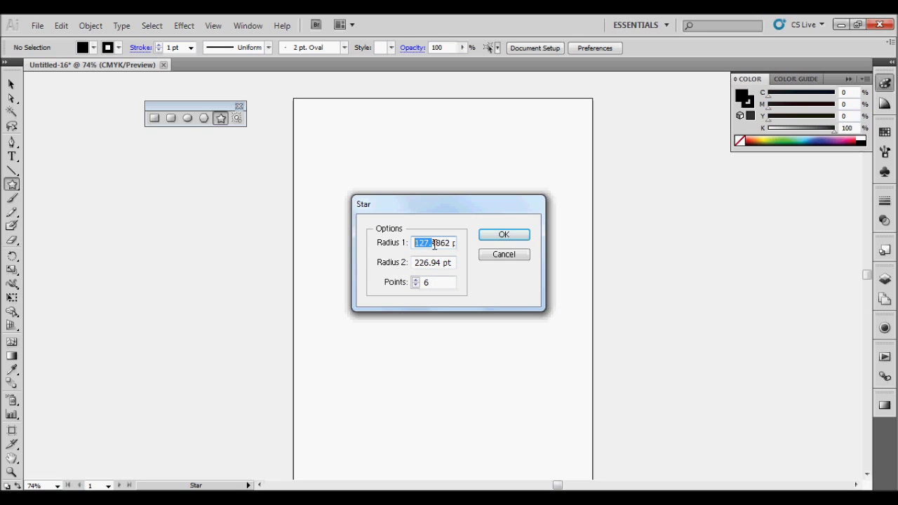
{"action": "left_click_drag", "start_coordinate": [431, 282], "coordinate": [421, 283]}
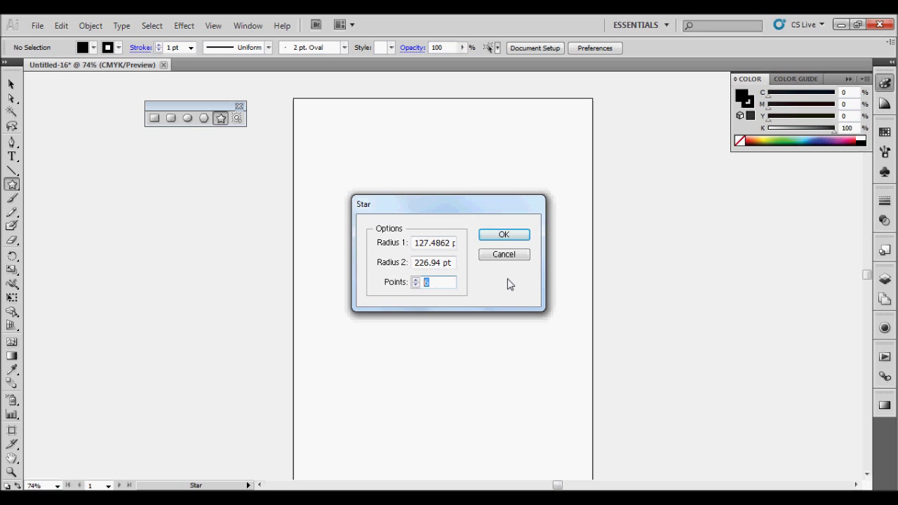
{"action": "type", "text": "12"}
{"action": "left_click", "coordinate": [433, 245]}
{"action": "double_click", "coordinate": [433, 244]}
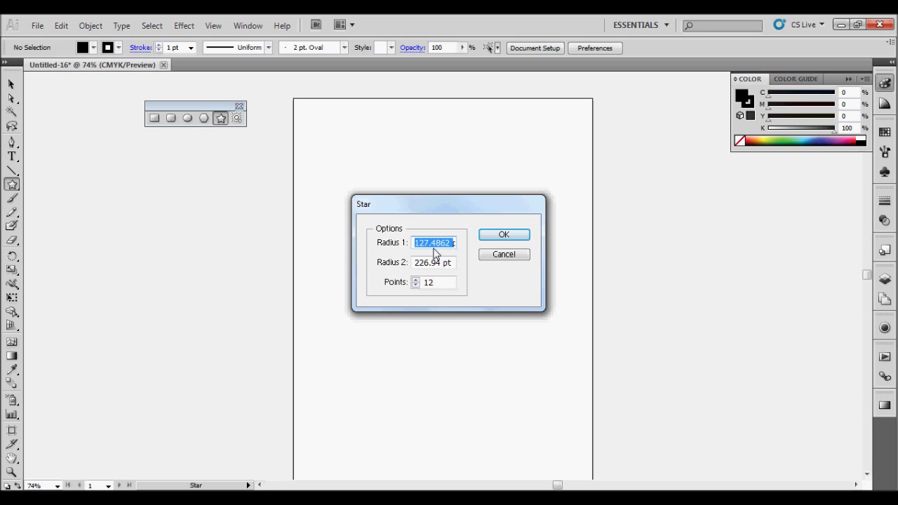
{"action": "type", "text": "150pt"}
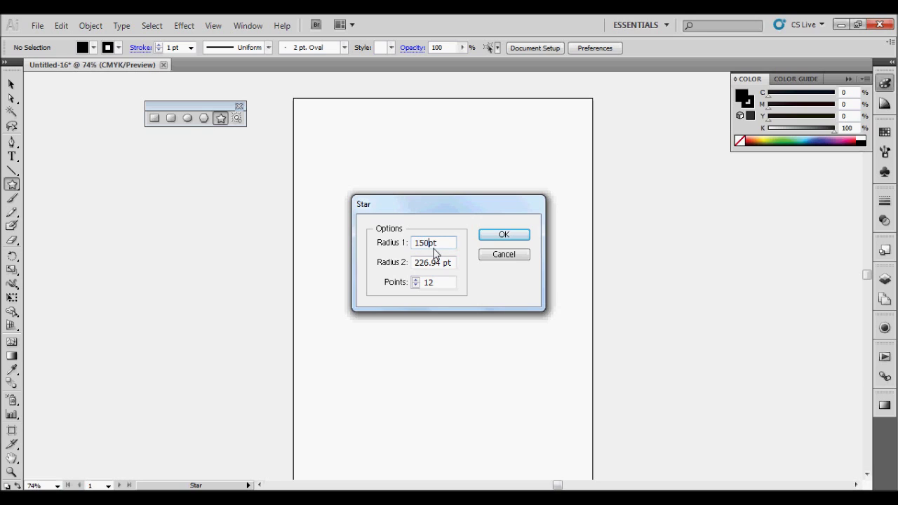
{"action": "key", "text": "Tab"}
{"action": "type", "text": "450"}
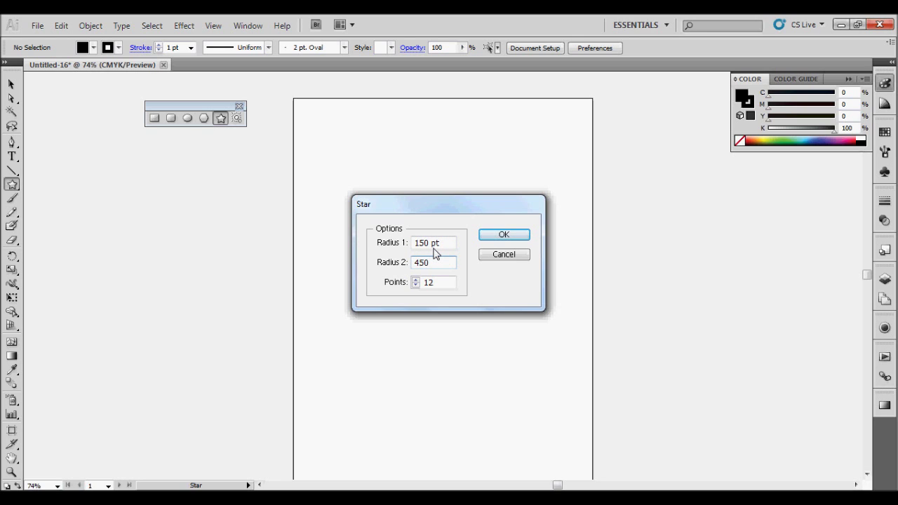
{"action": "left_click", "coordinate": [517, 236]}
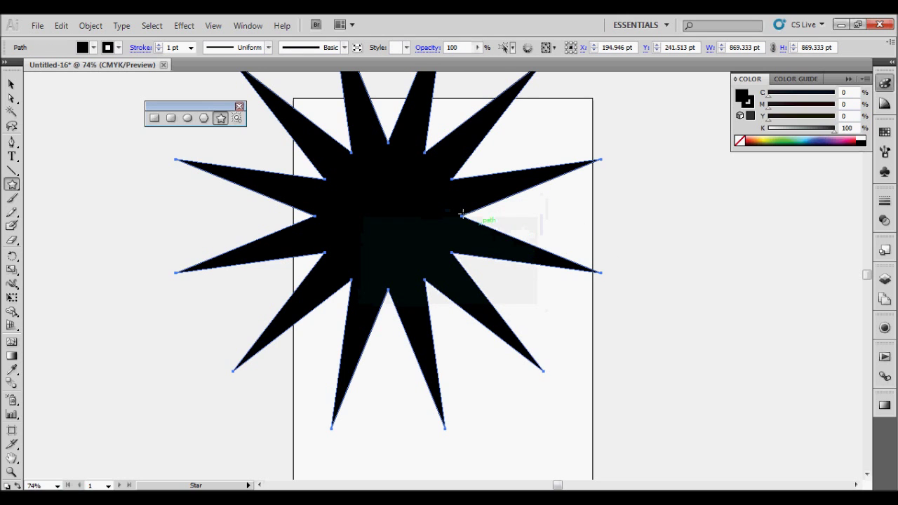
Select the 869.333 × 869.333 pt twelve-point star and delete it, leaving the artboard empty.
{"action": "scroll", "coordinate": [437, 198], "scroll_direction": "up", "scroll_amount": 3}
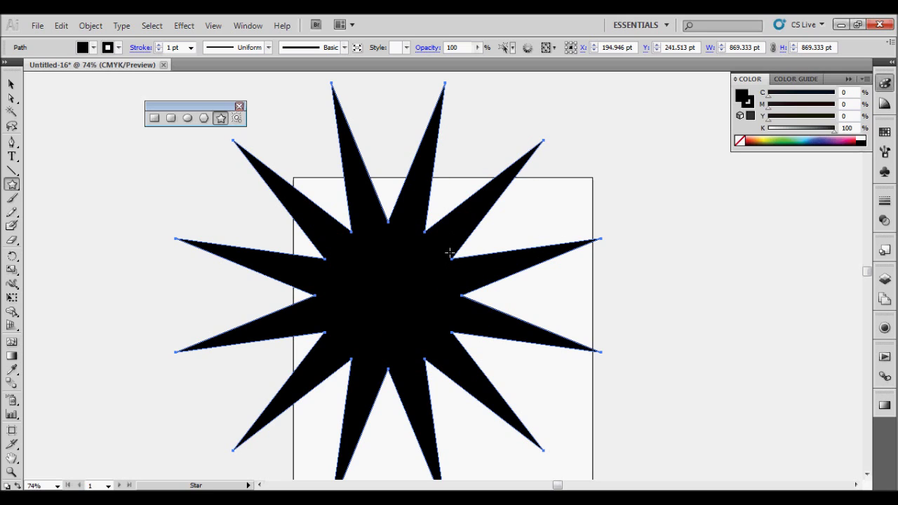
{"action": "key", "text": "ctrl"}
{"action": "key", "text": "Delete"}
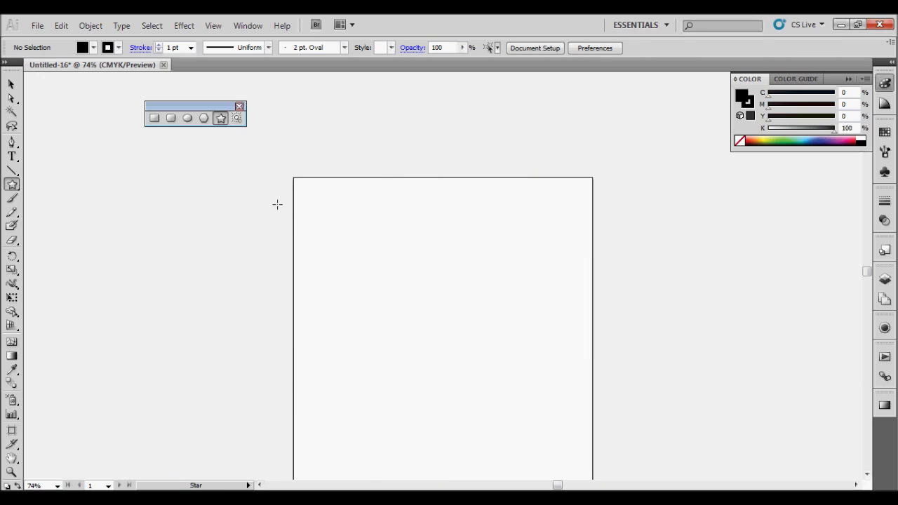